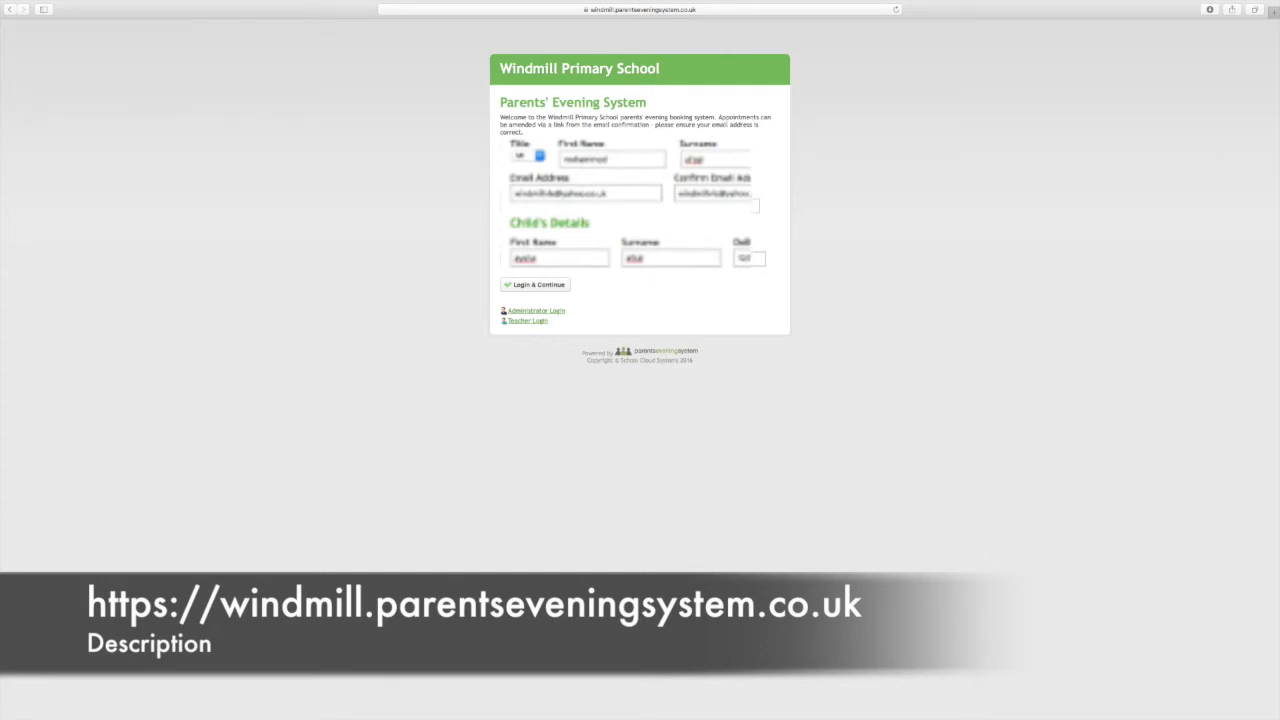
Step: Log in to reach the Welcome page listing three Windmill School parents' evenings
click(556, 287)
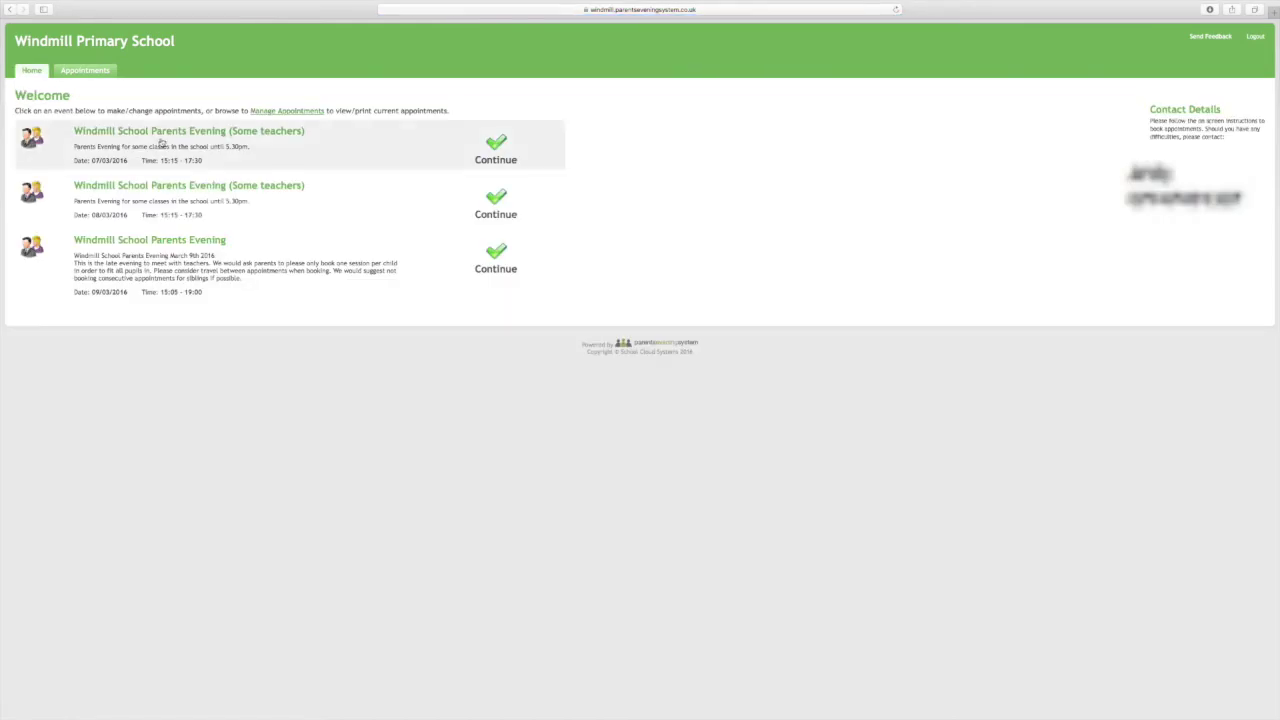
Step: Choose the 08/03/2016 Parents Evening (Some teachers) and continue with the class 6BH teacher
click(213, 195)
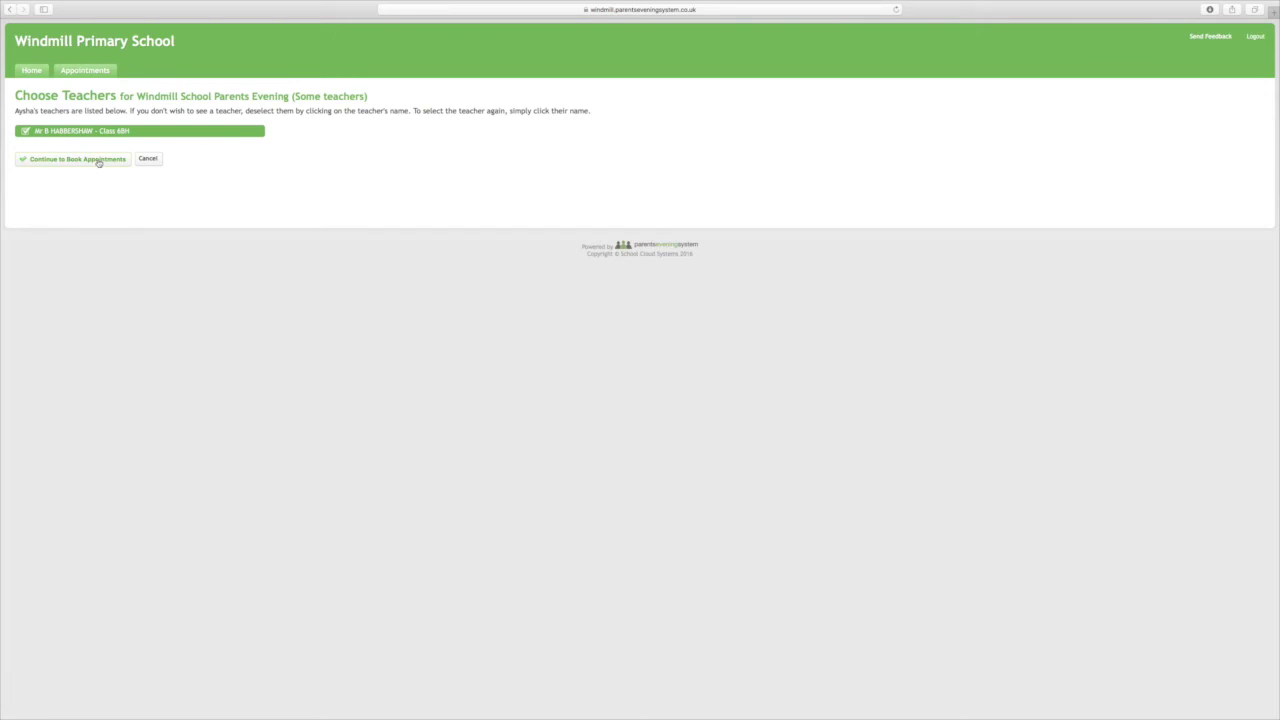
click(98, 161)
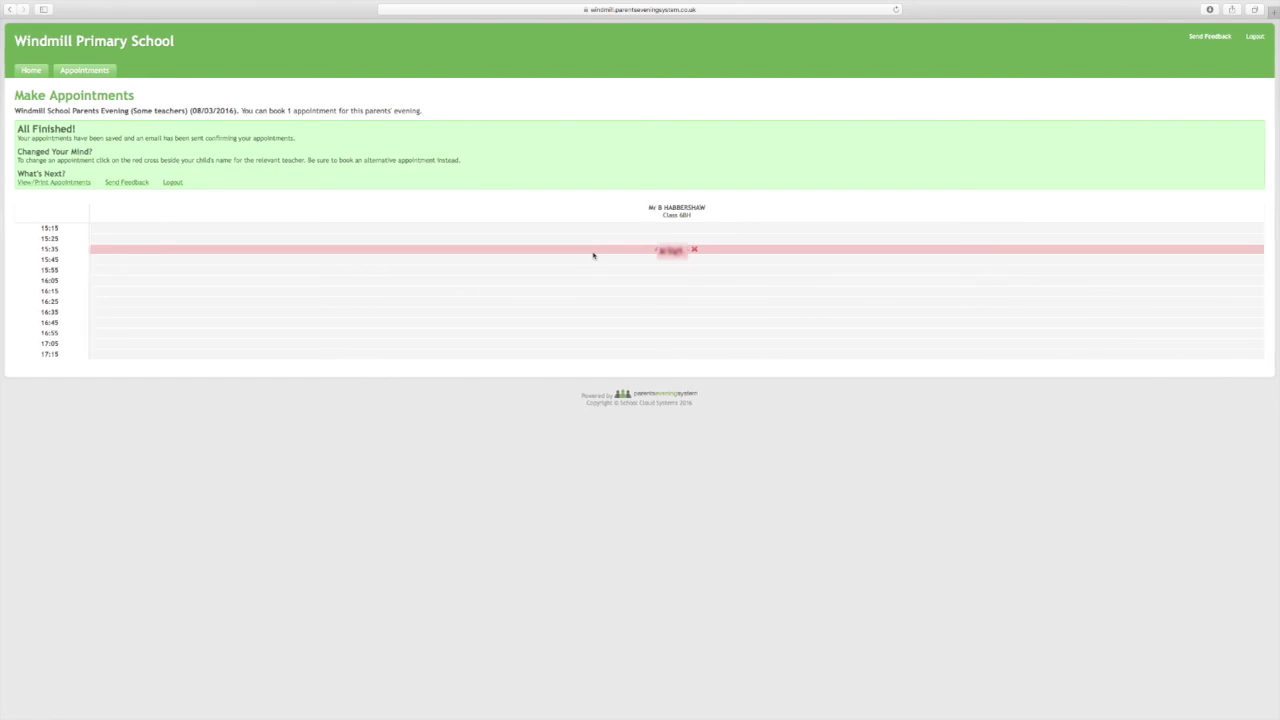
Step: Cancel the existing 15:35 booking, then book the 15:35 slot again
click(695, 250)
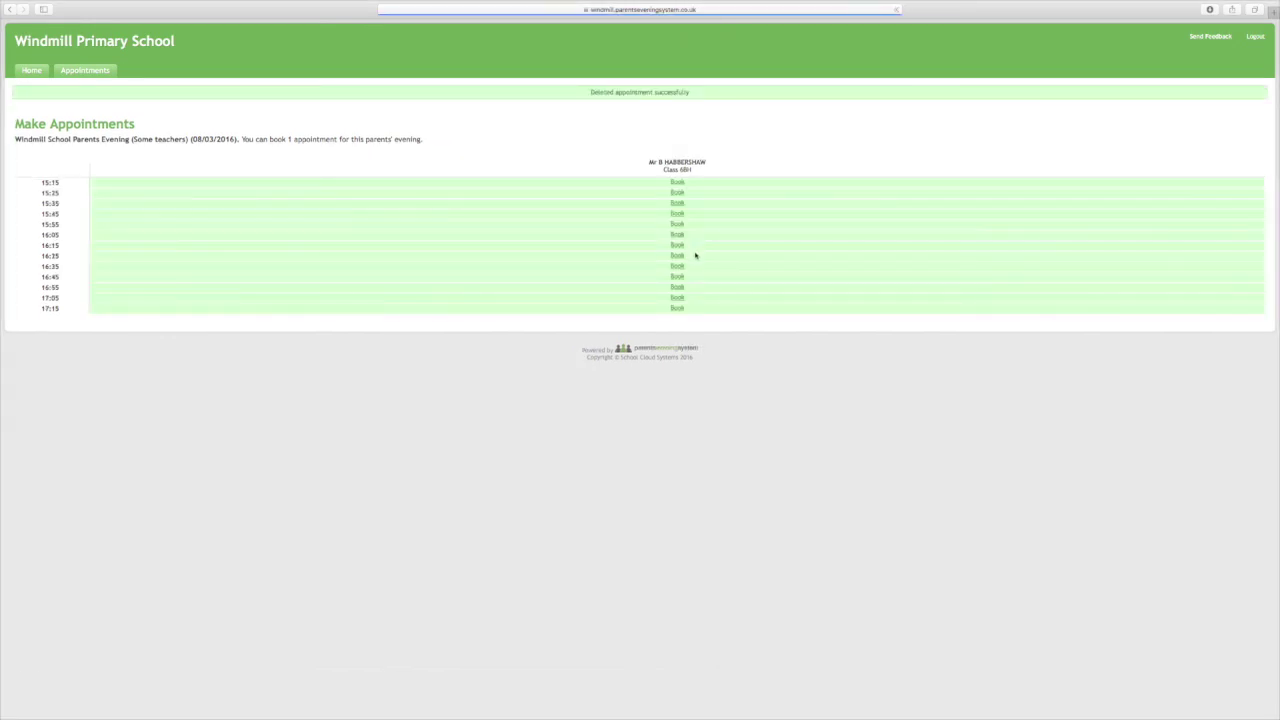
click(677, 203)
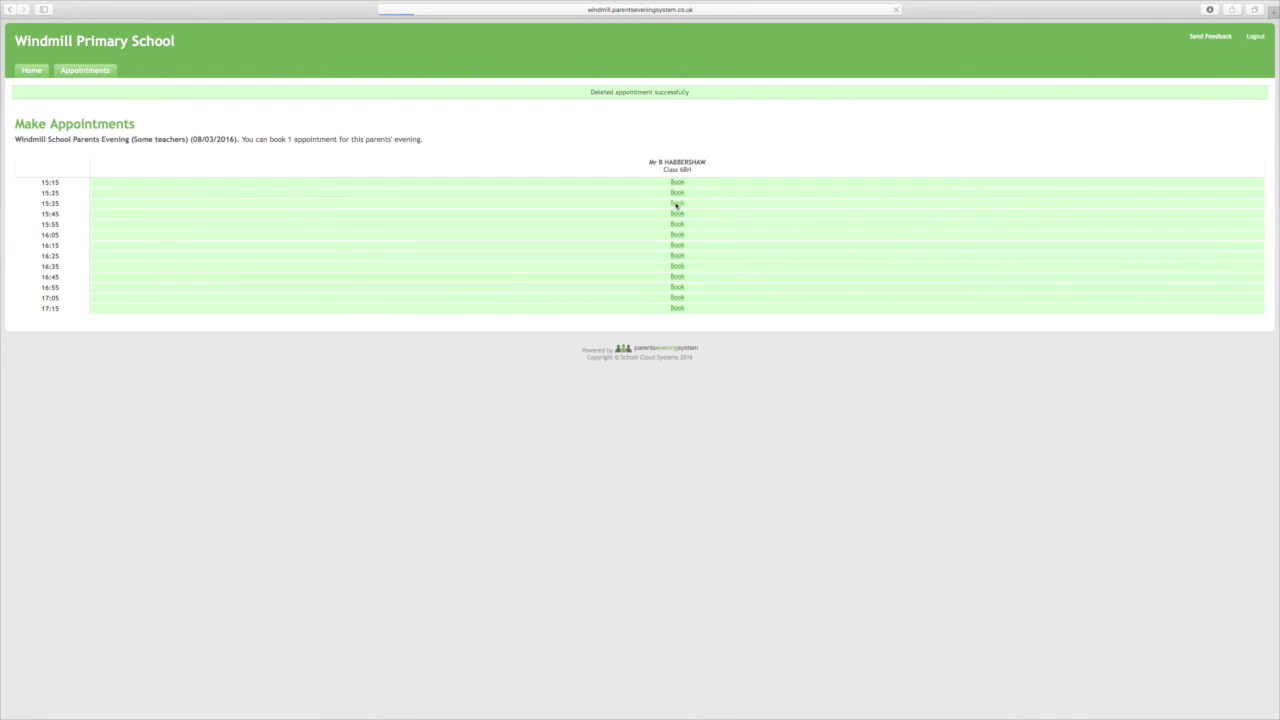
Step: Show Your Appointments with the 15:35 class 6BH booking on 08/03/2016
click(86, 72)
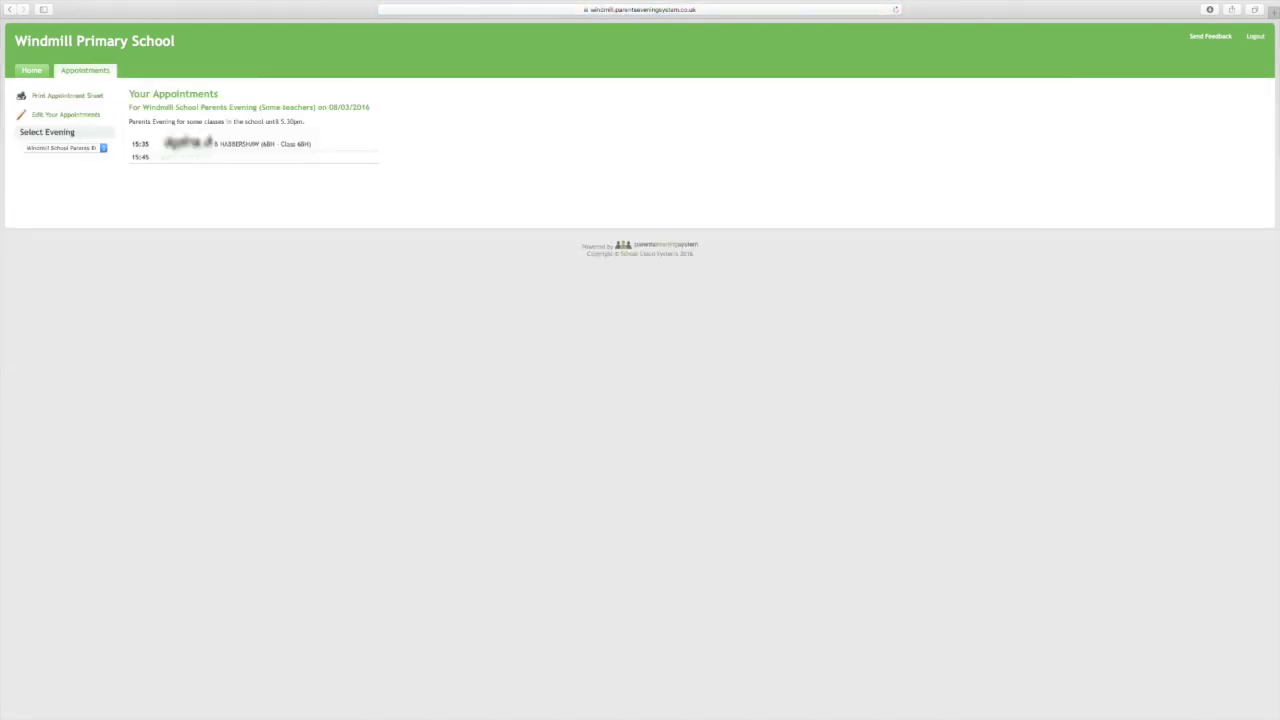